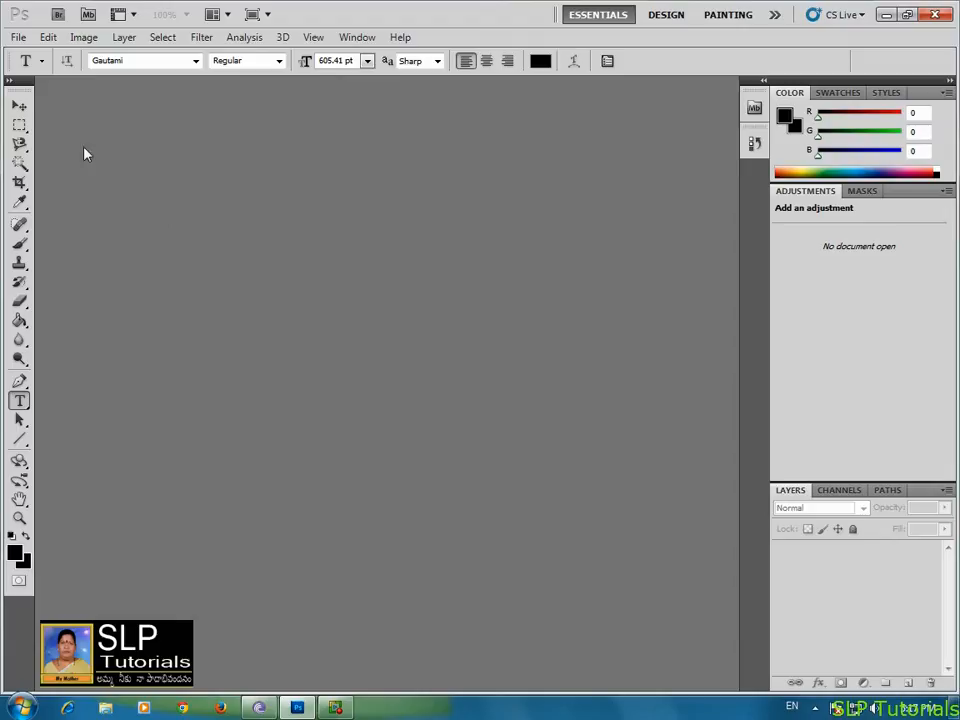
# Open the image Ileana-Photo from the tutorial folder.
pyautogui.click(18, 37)
pyautogui.click(42, 71)
pyautogui.click(449, 268)
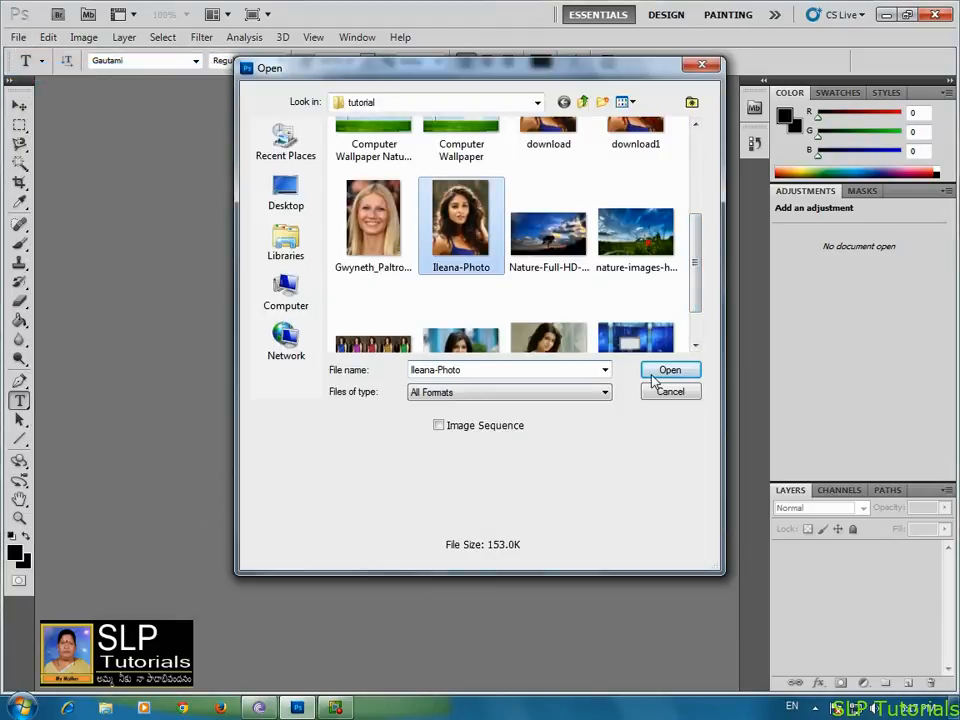
pyautogui.click(669, 371)
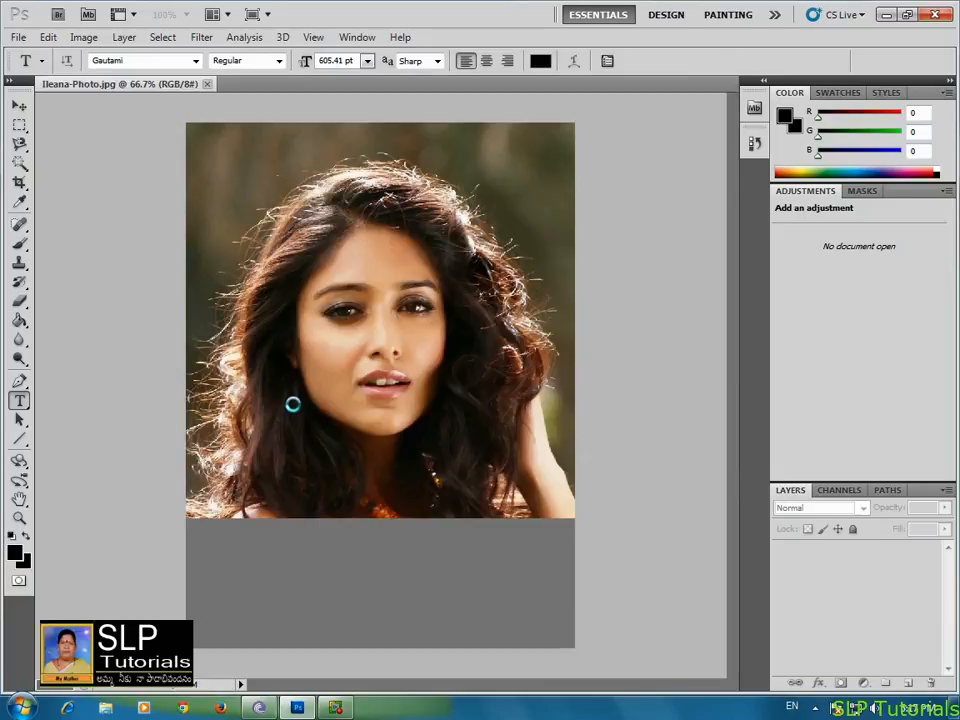
# Activate the Brush tool and set the brush size to 39 px.
pyautogui.click(20, 244)
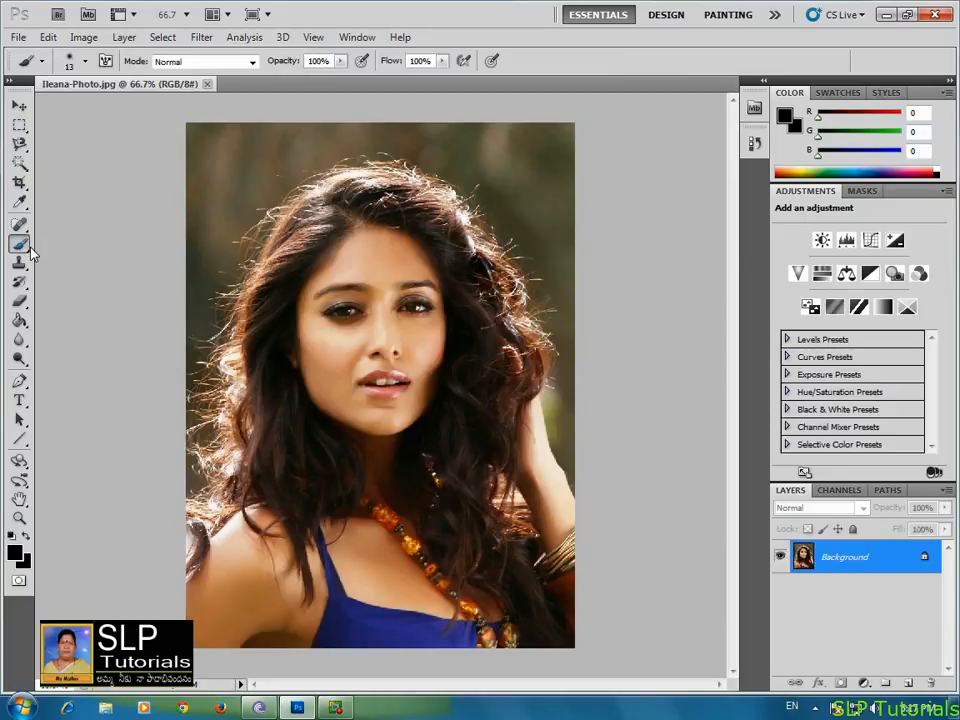
pyautogui.click(85, 61)
pyautogui.click(58, 107)
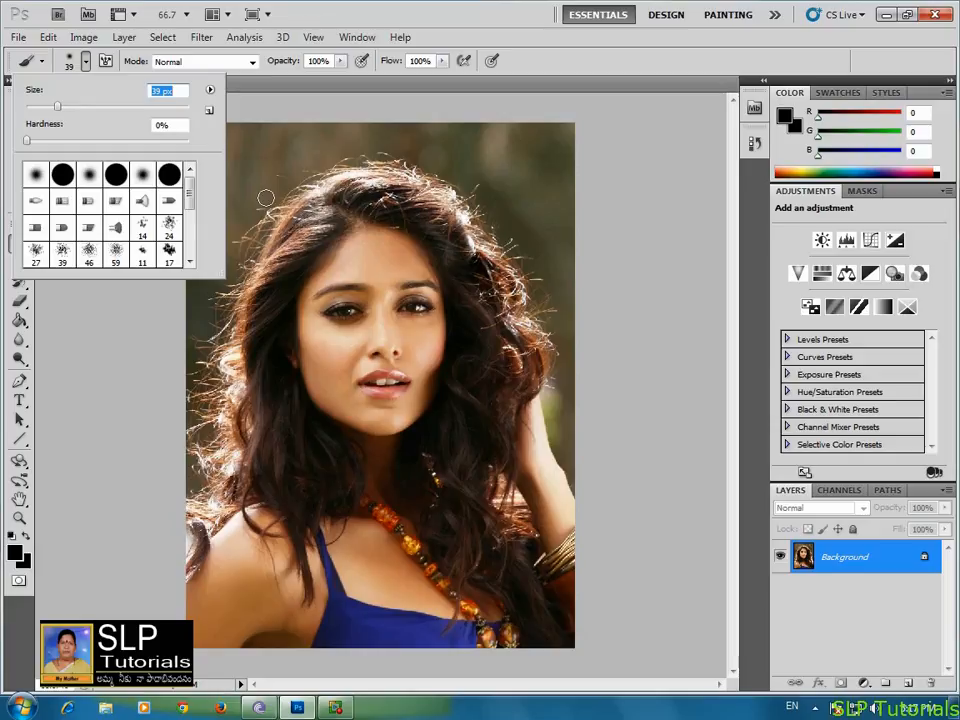
# Set the foreground color to the orange-red f2583a.
pyautogui.click(14, 552)
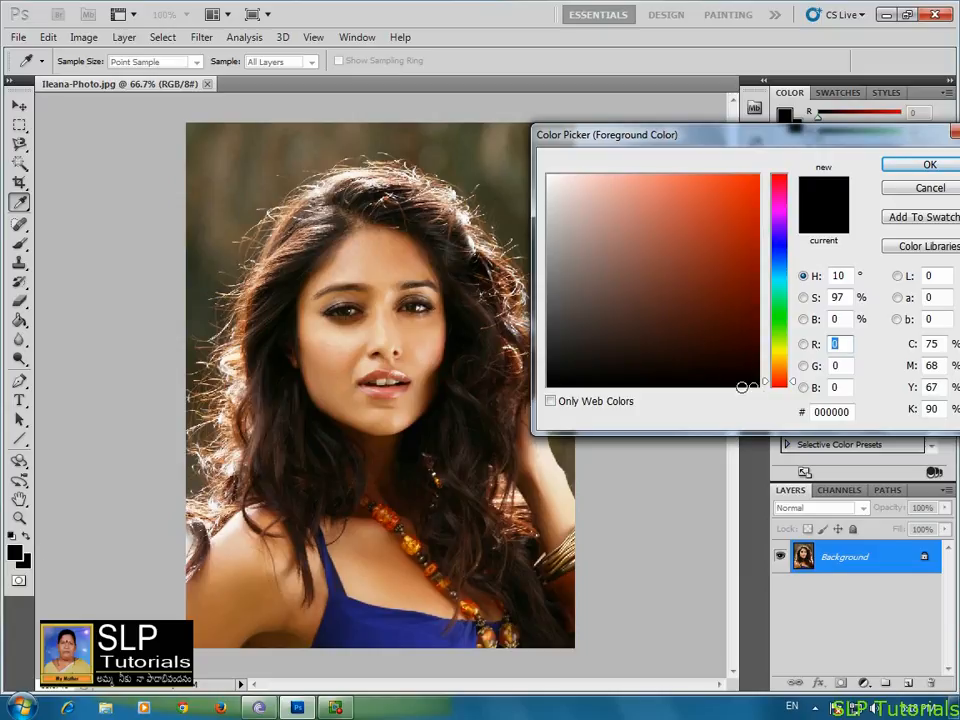
pyautogui.click(727, 232)
pyautogui.moveTo(727, 232)
pyautogui.mouseDown()
pyautogui.moveTo(718, 184)
pyautogui.moveTo(708, 185)
pyautogui.mouseUp()
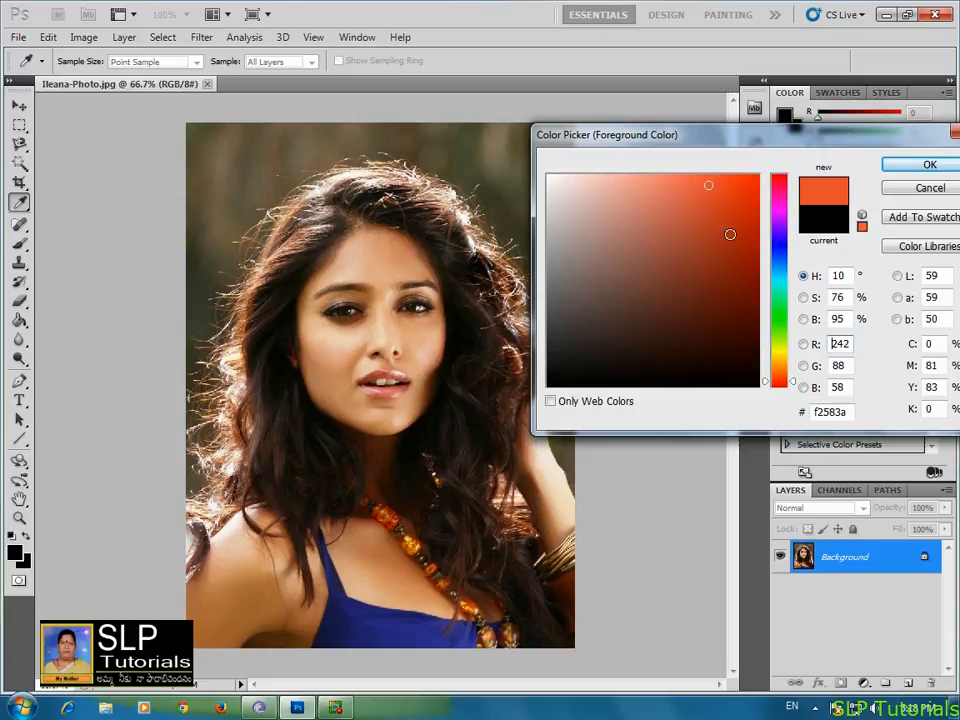
pyautogui.click(926, 165)
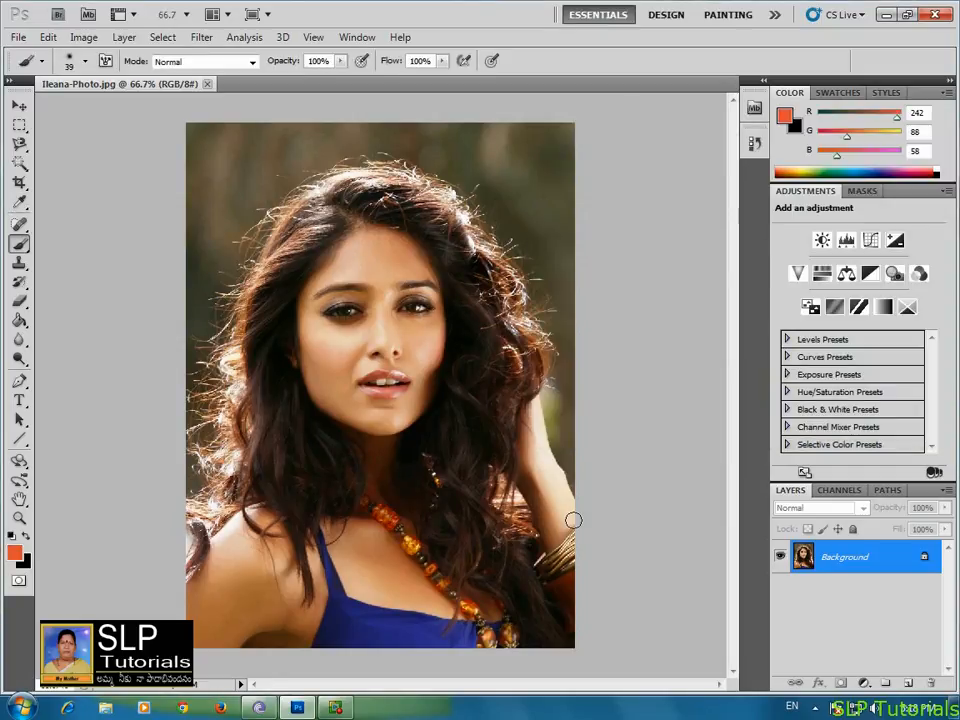
# Create a new layer above the photo and paint over the woman's hair with the orange-red brush.
pyautogui.click(908, 684)
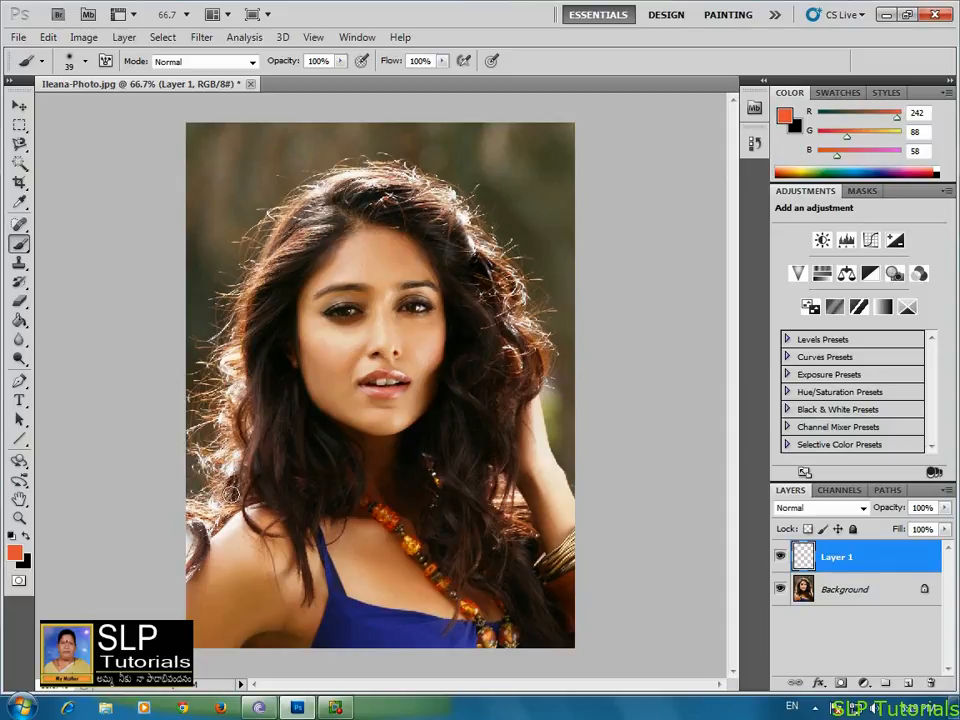
pyautogui.moveTo(230, 492)
pyautogui.mouseDown()
pyautogui.moveTo(231, 421)
pyautogui.moveTo(265, 241)
pyautogui.moveTo(314, 193)
pyautogui.moveTo(362, 177)
pyautogui.moveTo(411, 177)
pyautogui.moveTo(449, 201)
pyautogui.moveTo(508, 283)
pyautogui.moveTo(537, 352)
pyautogui.moveTo(492, 462)
pyautogui.moveTo(475, 477)
pyautogui.moveTo(484, 513)
pyautogui.moveTo(516, 546)
pyautogui.moveTo(548, 632)
pyautogui.mouseUp()
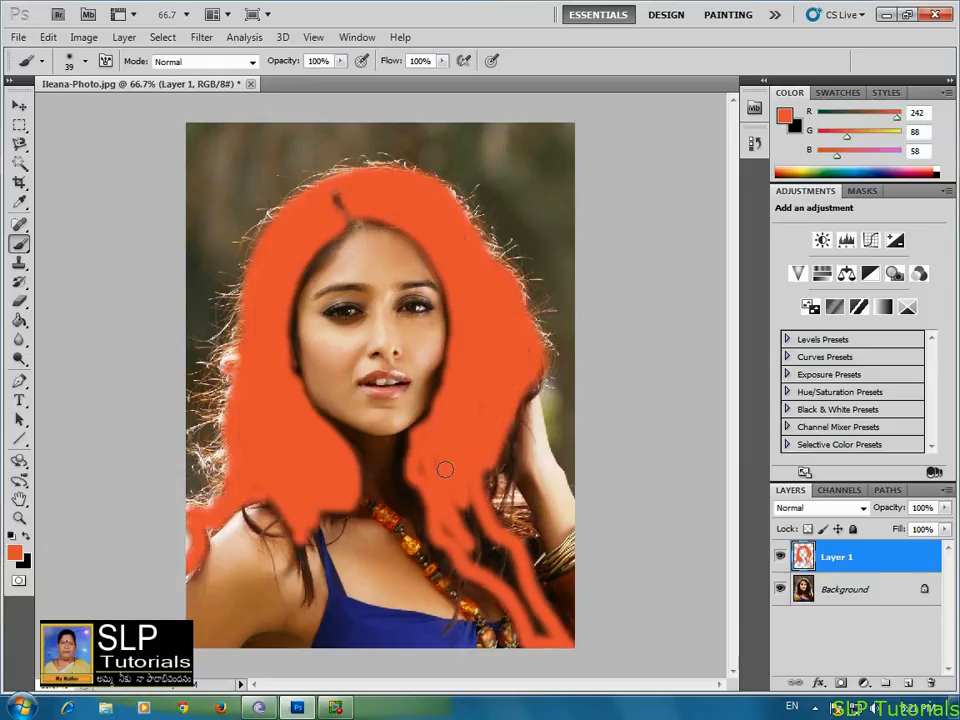
pyautogui.moveTo(449, 502)
pyautogui.mouseDown()
pyautogui.moveTo(459, 529)
pyautogui.moveTo(449, 532)
pyautogui.moveTo(463, 513)
pyautogui.moveTo(463, 480)
pyautogui.mouseUp()
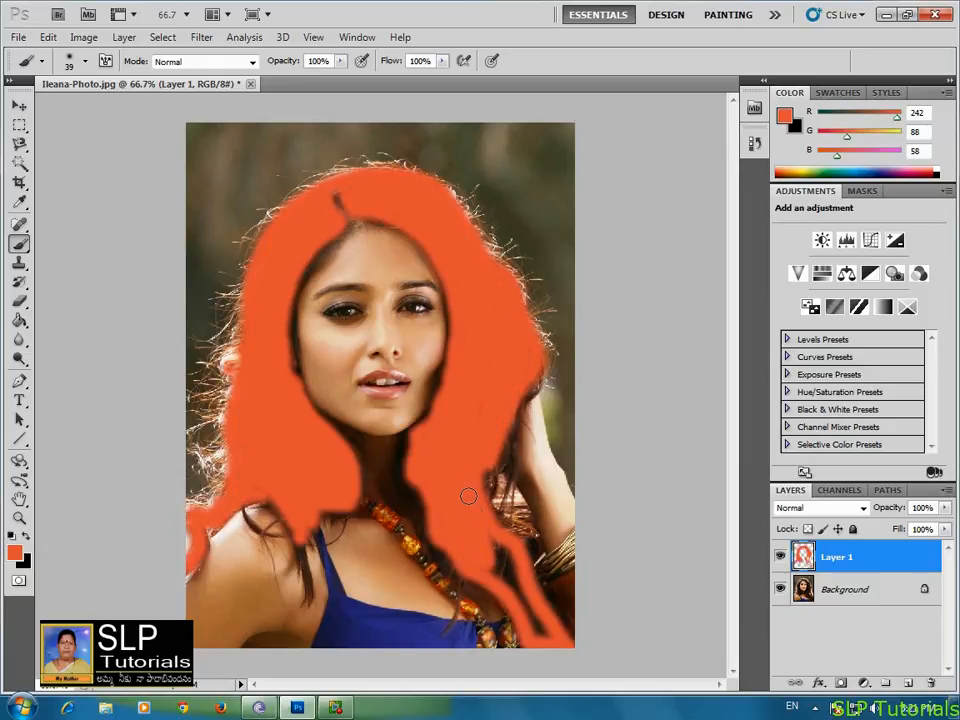
pyautogui.moveTo(501, 548); pyautogui.dragTo(541, 636)
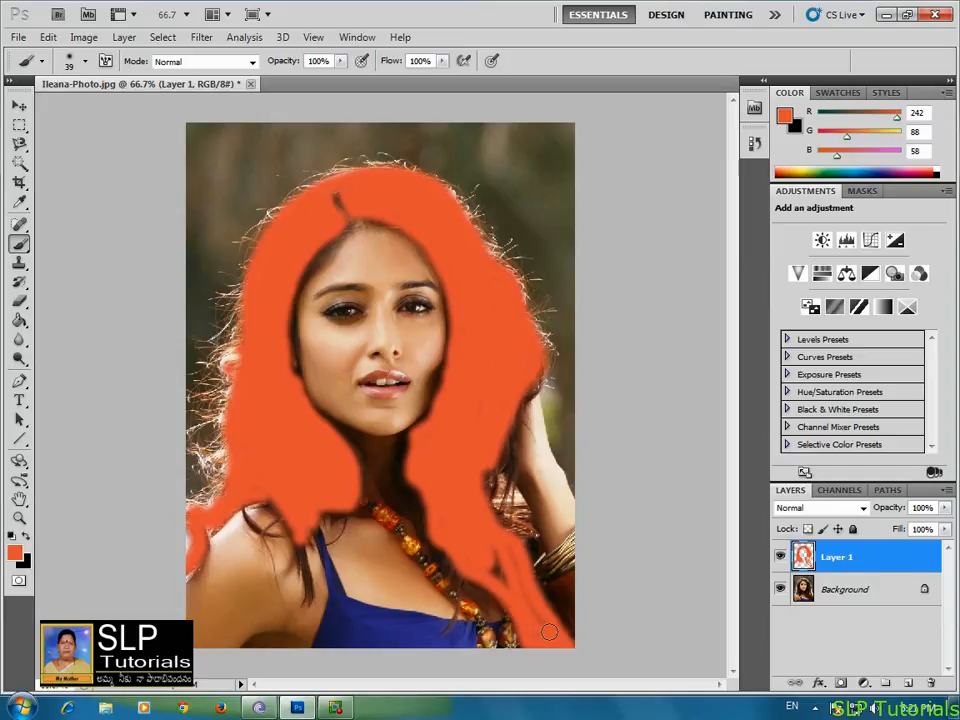
pyautogui.moveTo(498, 542); pyautogui.dragTo(501, 581)
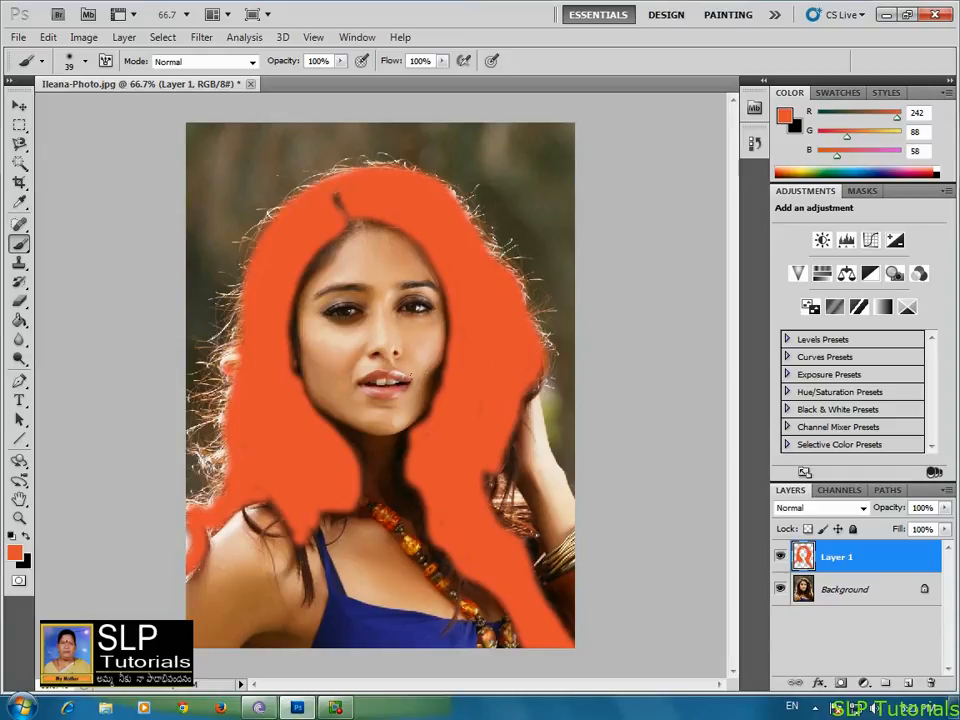
# Reduce the brush size to 13 px and paint the thin hair strand hanging beside the blue strap.
pyautogui.click(72, 61)
pyautogui.moveTo(56, 118); pyautogui.dragTo(30, 96)
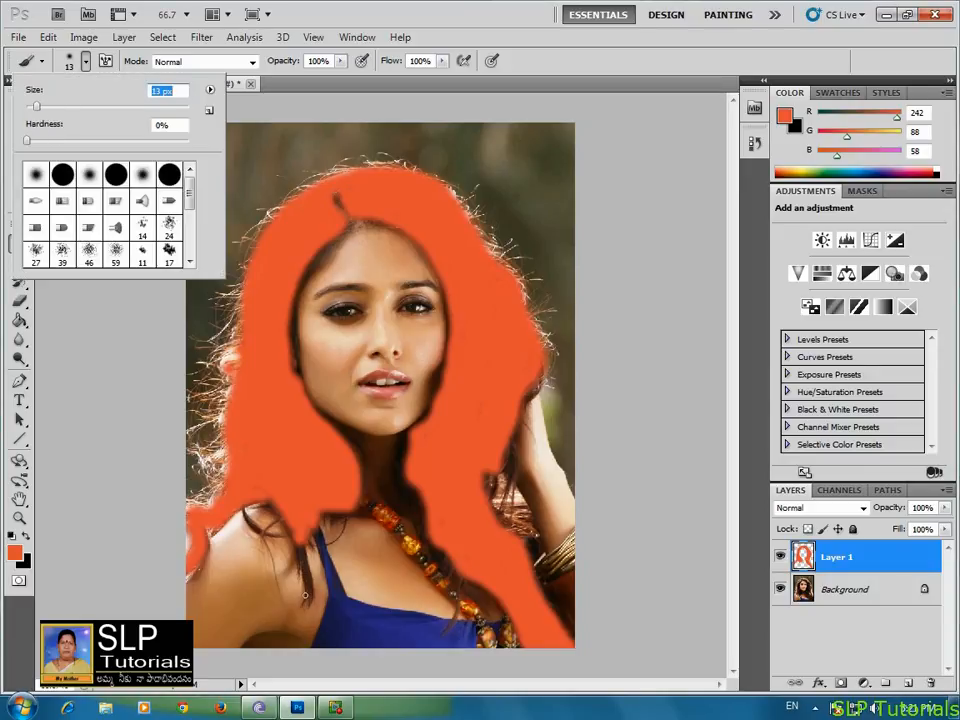
pyautogui.click(308, 594)
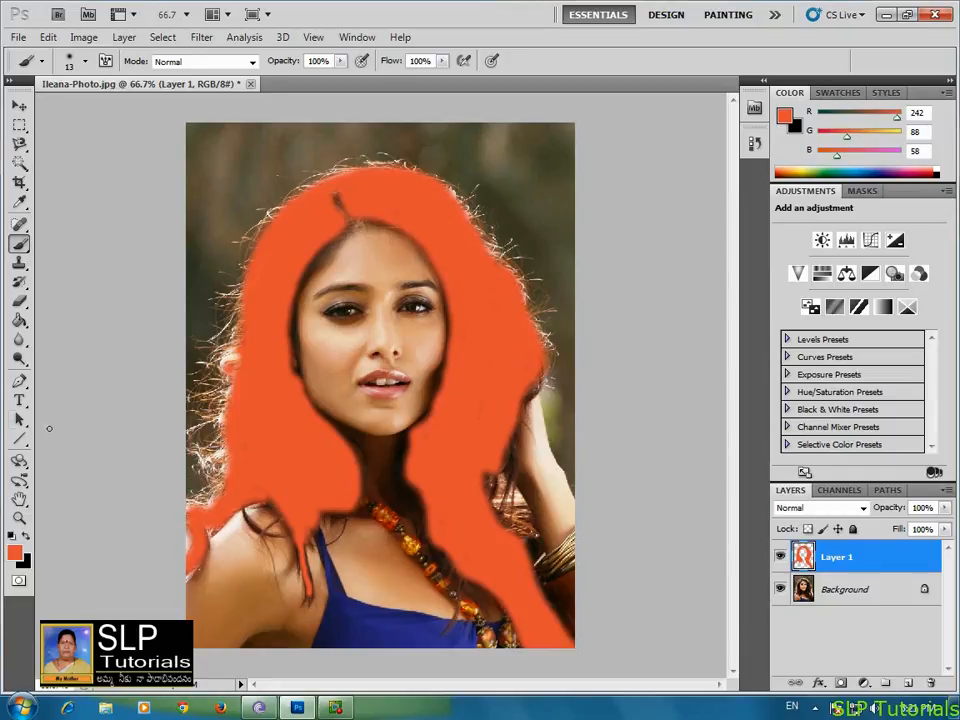
# Change the painted layer's blending mode to Soft Light.
pyautogui.click(19, 420)
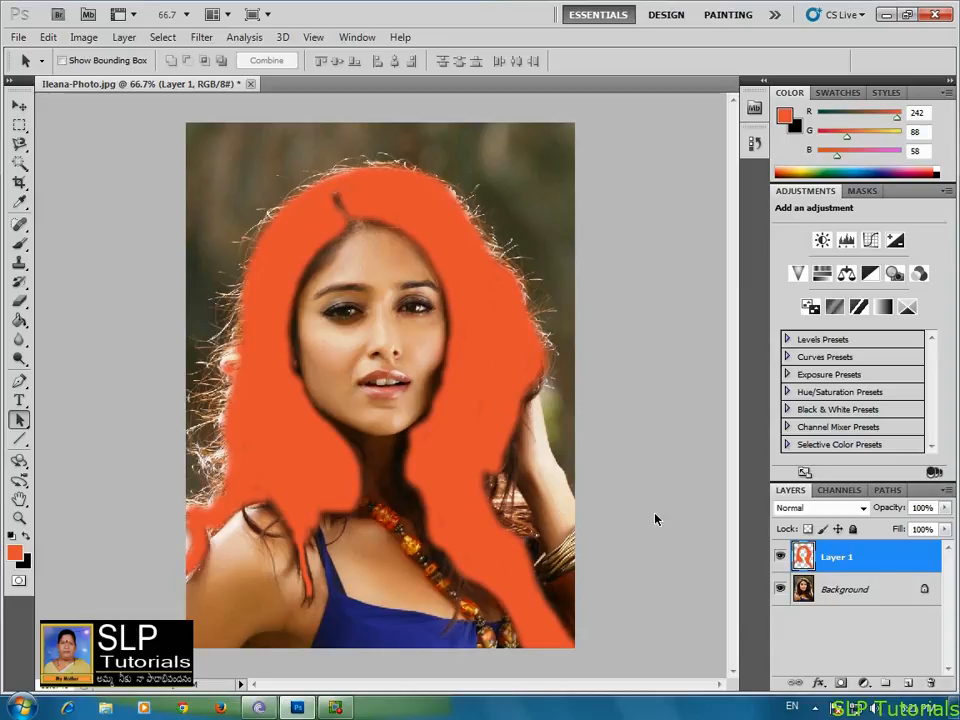
pyautogui.click(863, 510)
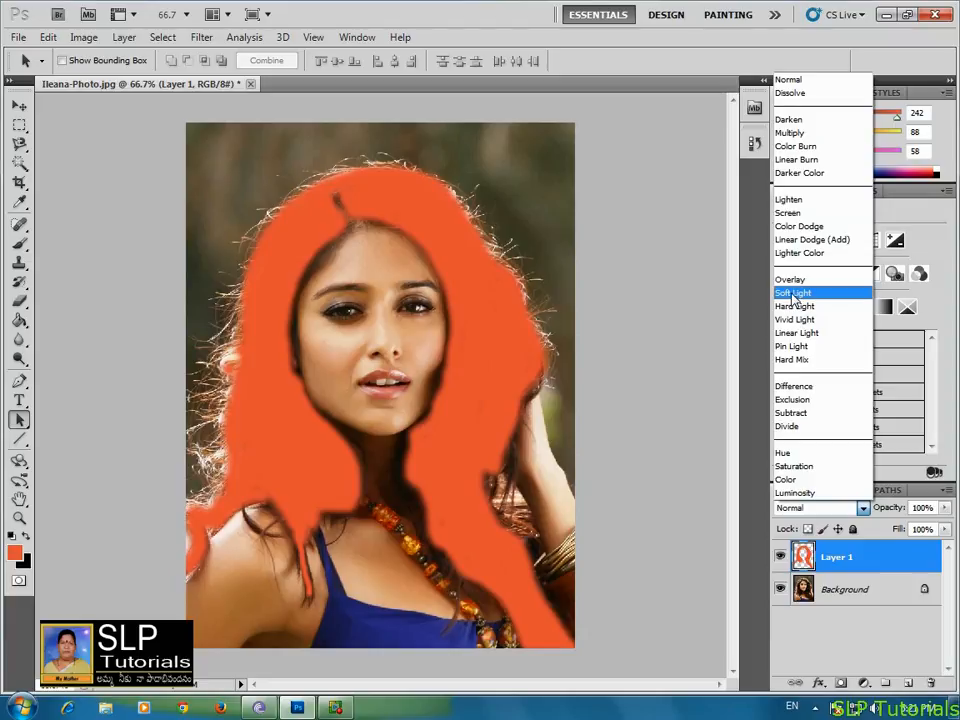
pyautogui.click(793, 293)
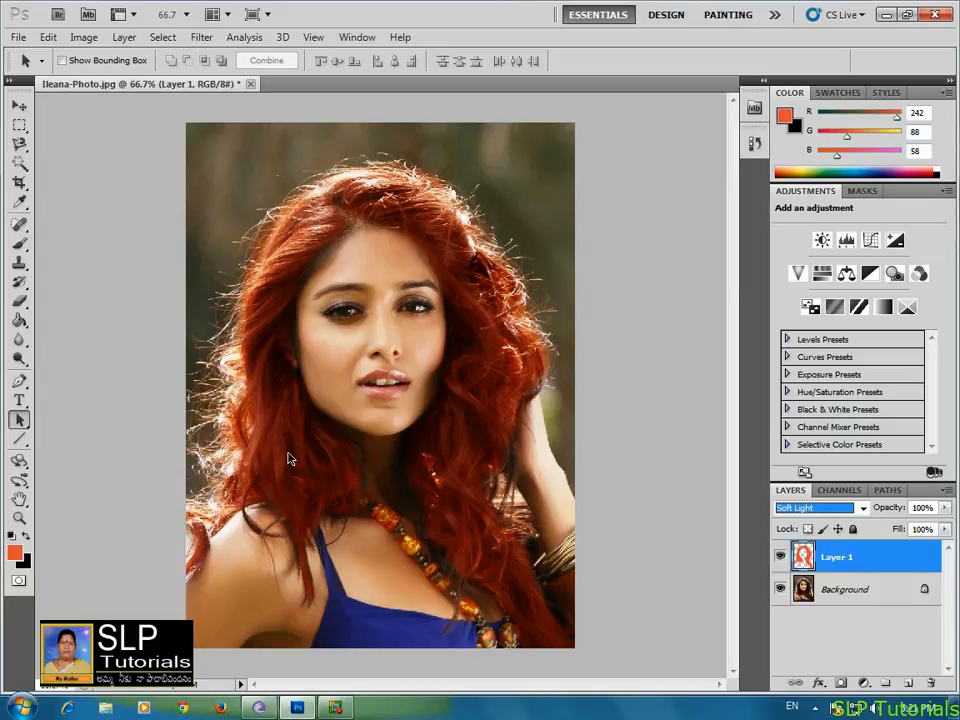
# Brush color onto the missed strands of hair beside the raised arm.
pyautogui.click(19, 243)
pyautogui.moveTo(503, 466); pyautogui.dragTo(508, 441)
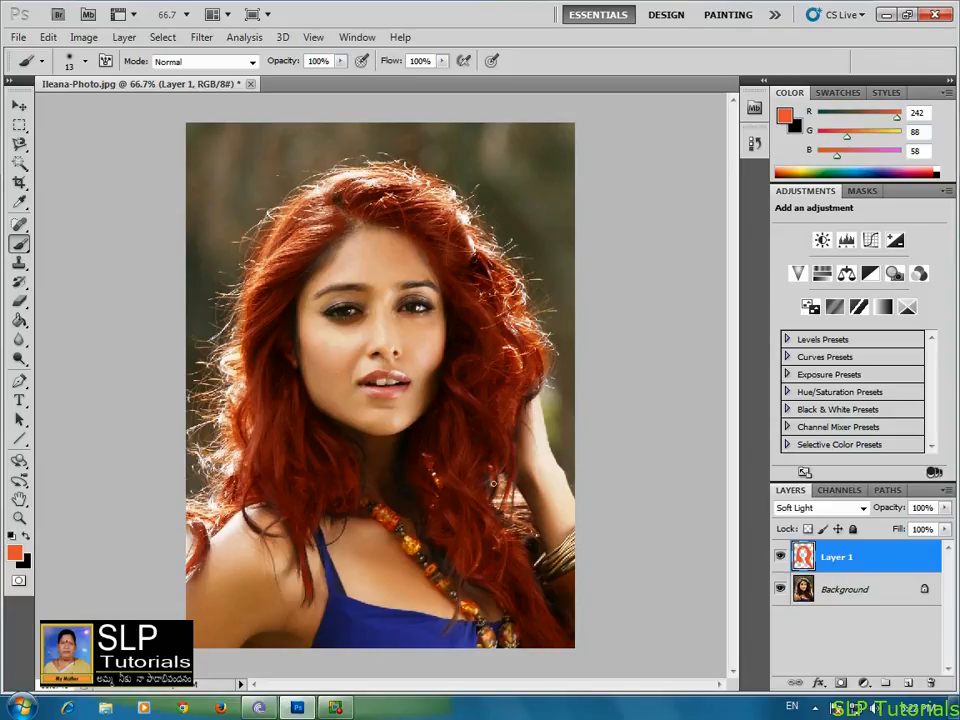
pyautogui.moveTo(493, 483); pyautogui.dragTo(491, 499)
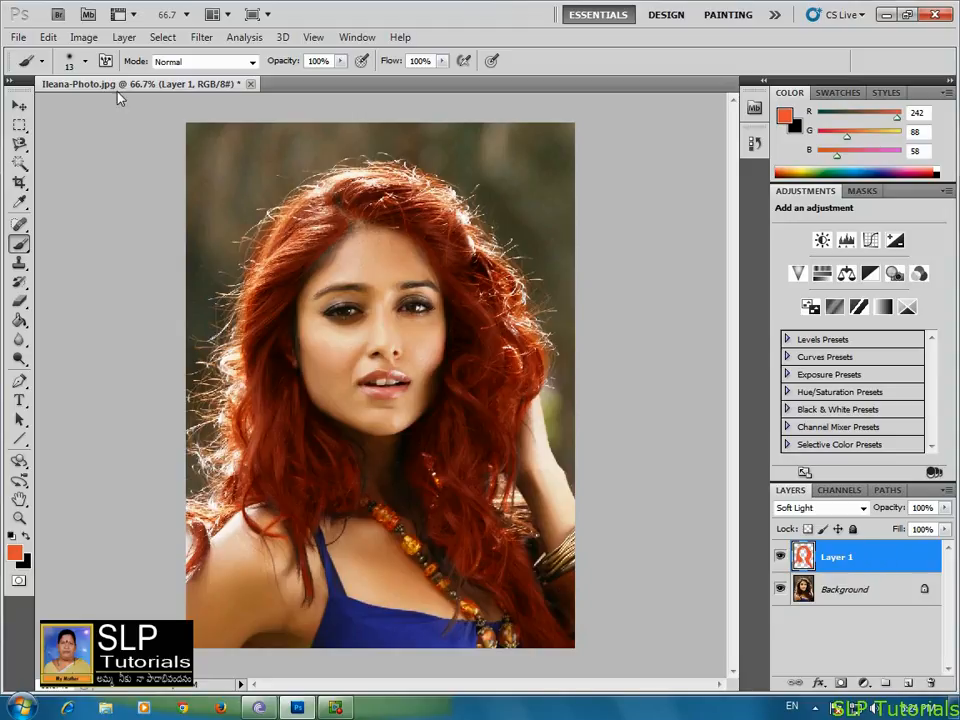
# Load the Layer 1 Transparency channel as a new selection around the painted hair.
pyautogui.click(163, 37)
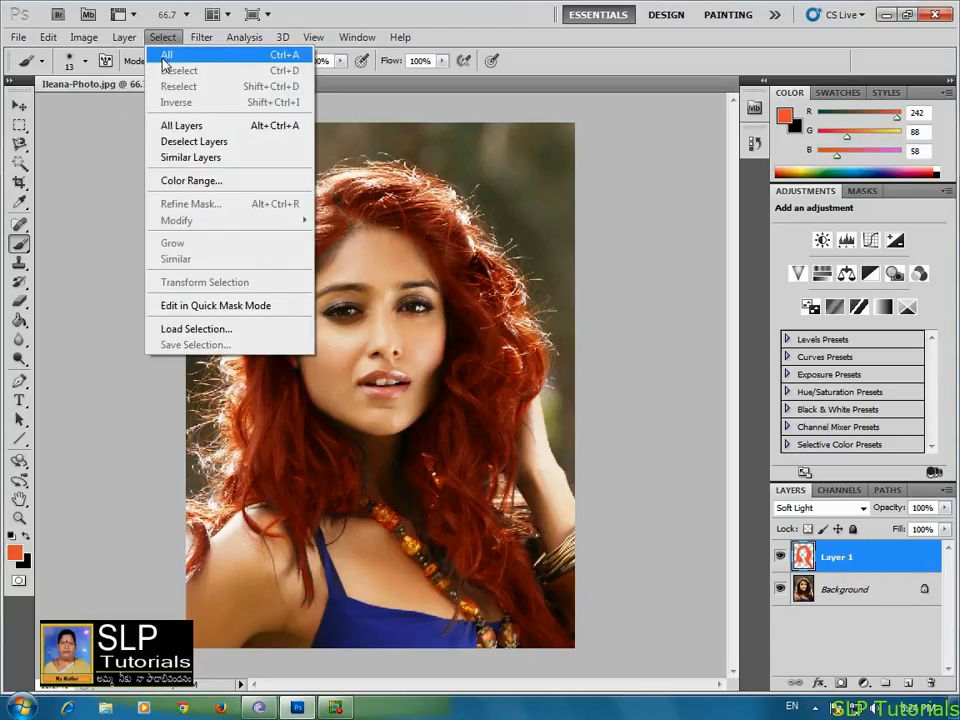
pyautogui.click(186, 330)
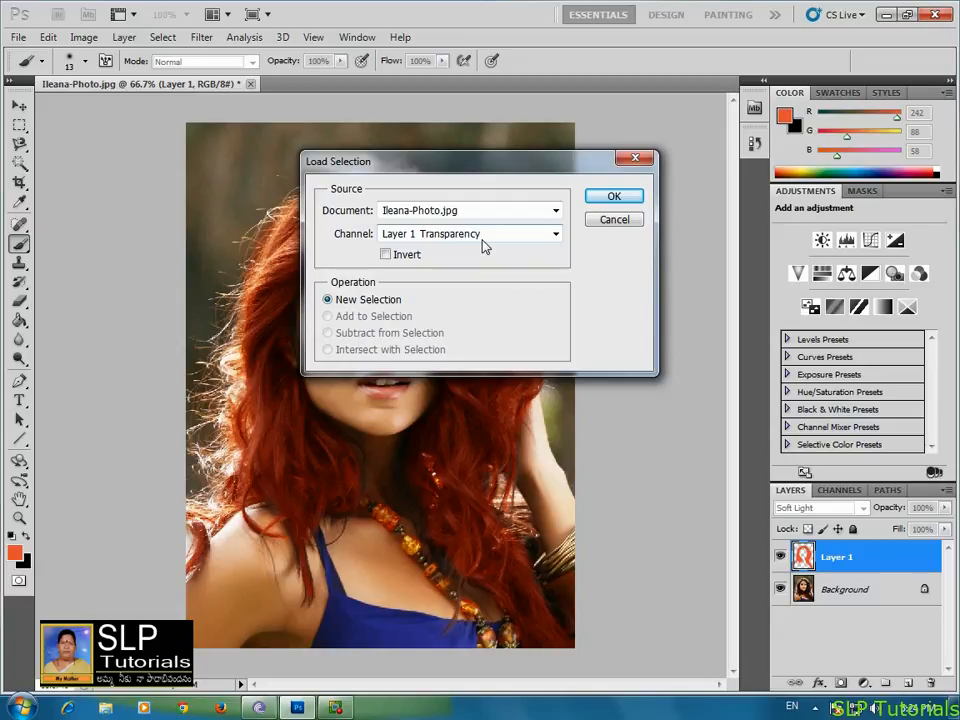
pyautogui.click(614, 197)
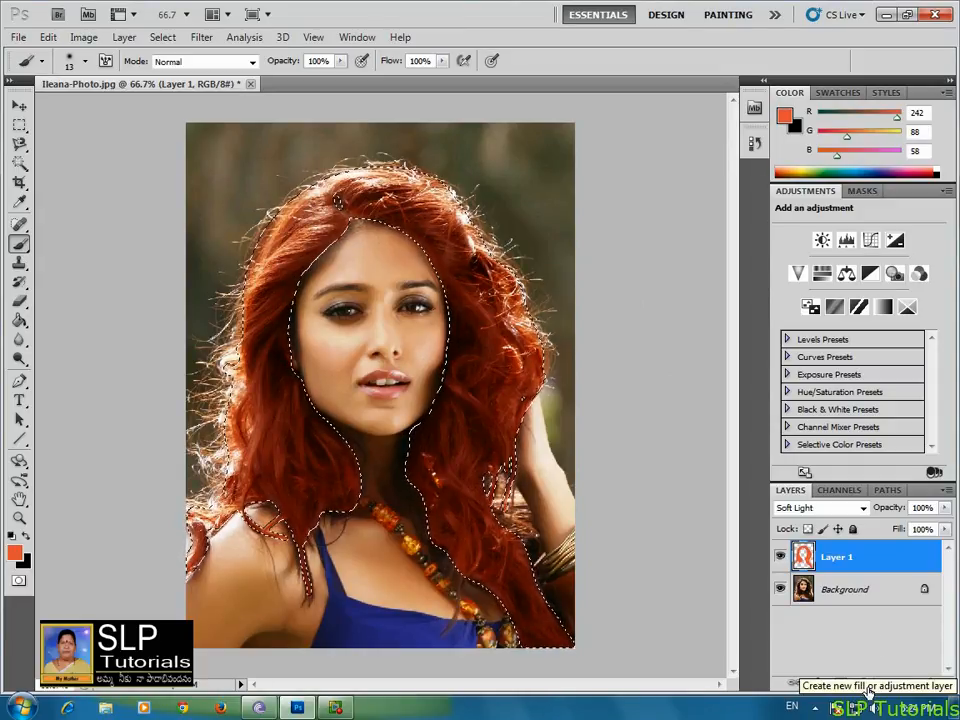
# Add a Hue/Saturation adjustment layer for the selected hair and set its hue to -3.
pyautogui.click(868, 689)
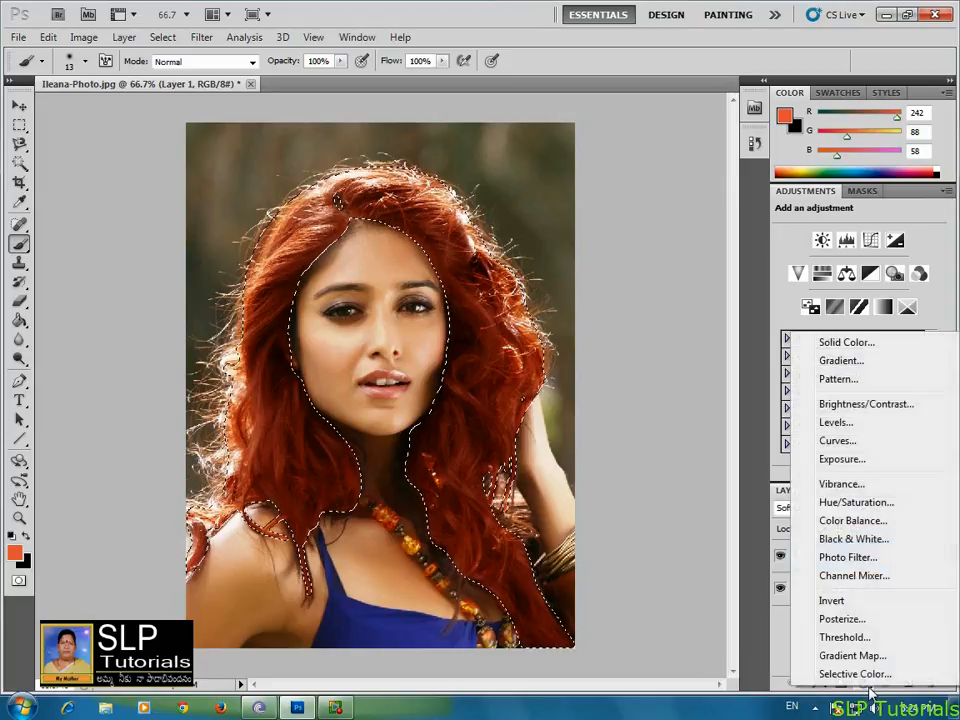
pyautogui.click(853, 503)
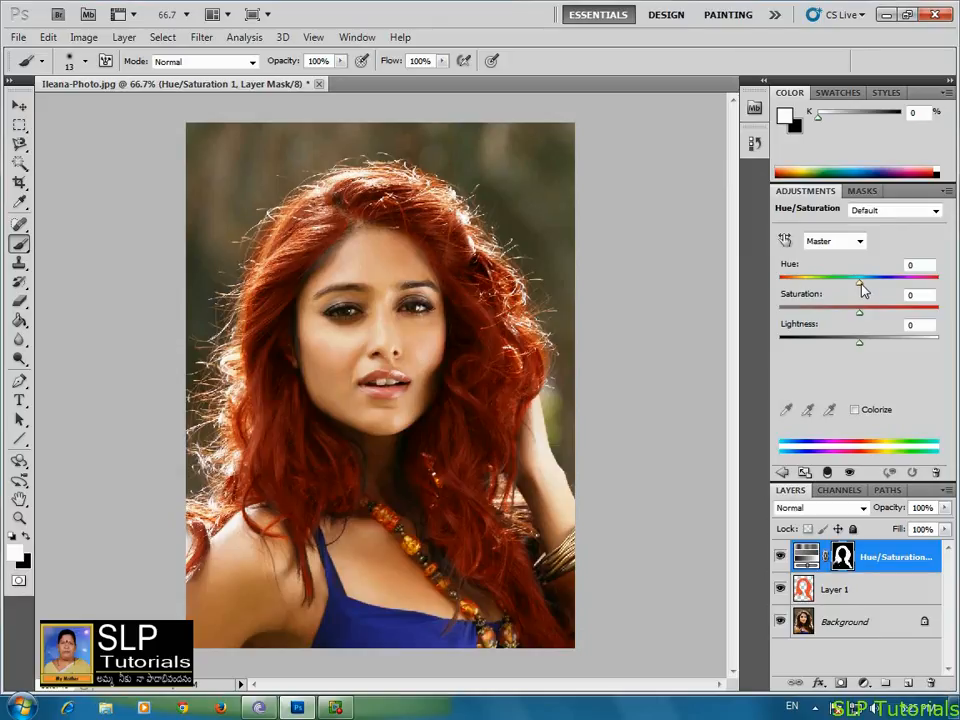
pyautogui.moveTo(860, 283); pyautogui.dragTo(868, 283)
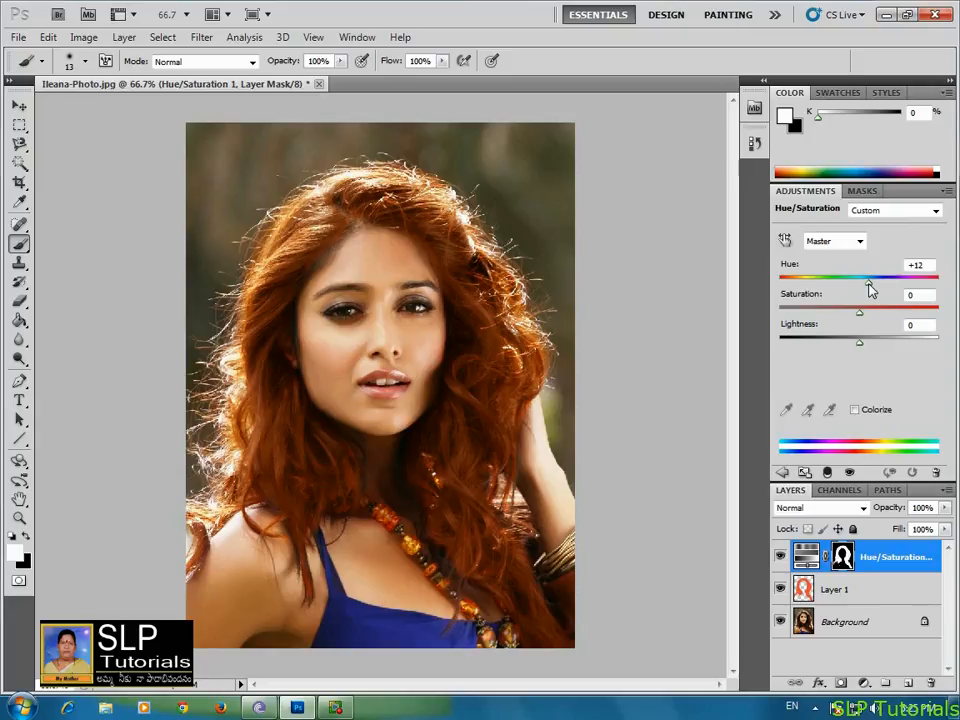
pyautogui.moveTo(866, 283)
pyautogui.mouseDown()
pyautogui.moveTo(944, 290)
pyautogui.moveTo(776, 283)
pyautogui.moveTo(874, 285)
pyautogui.moveTo(858, 290)
pyautogui.mouseUp()
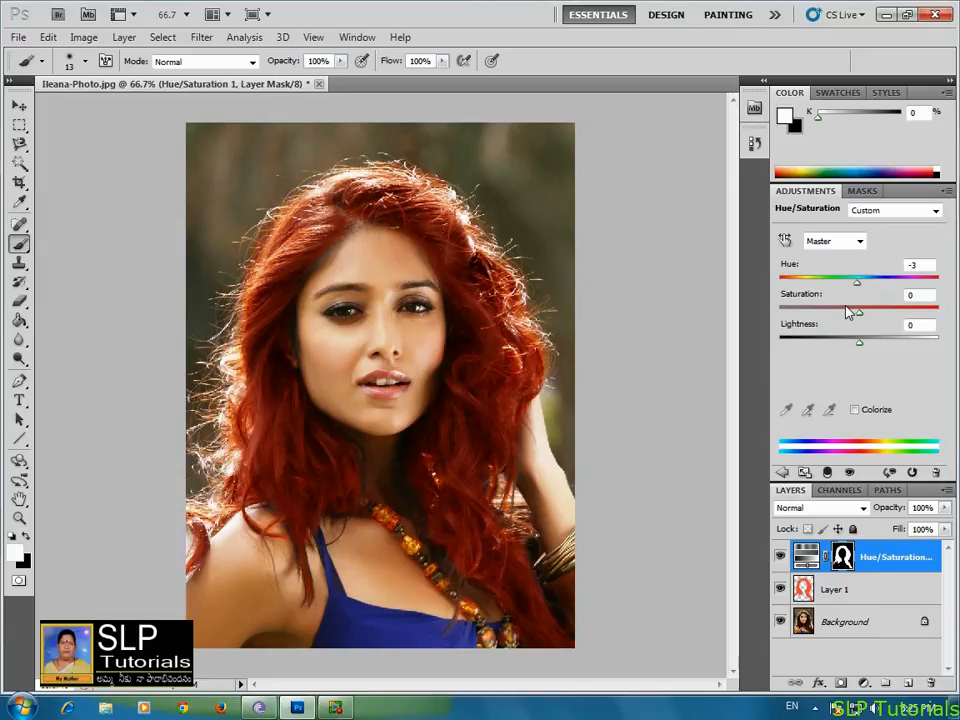